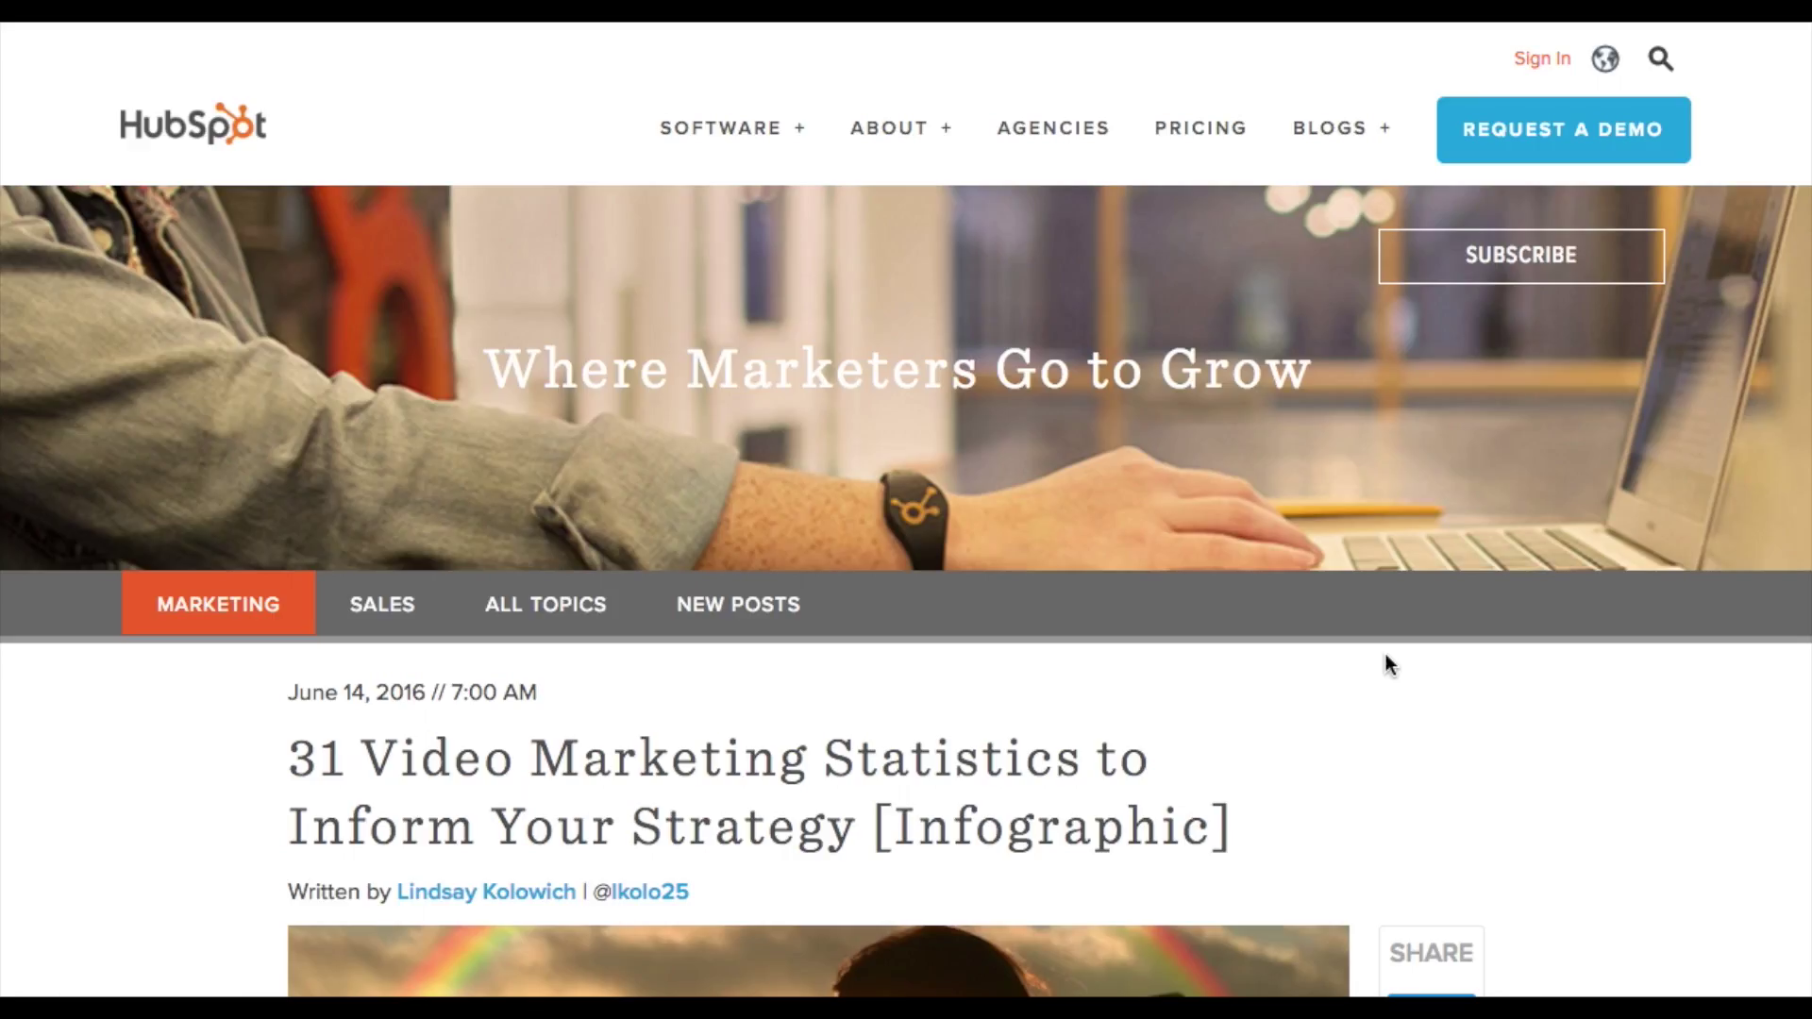
scroll(1386, 654, down, 1)
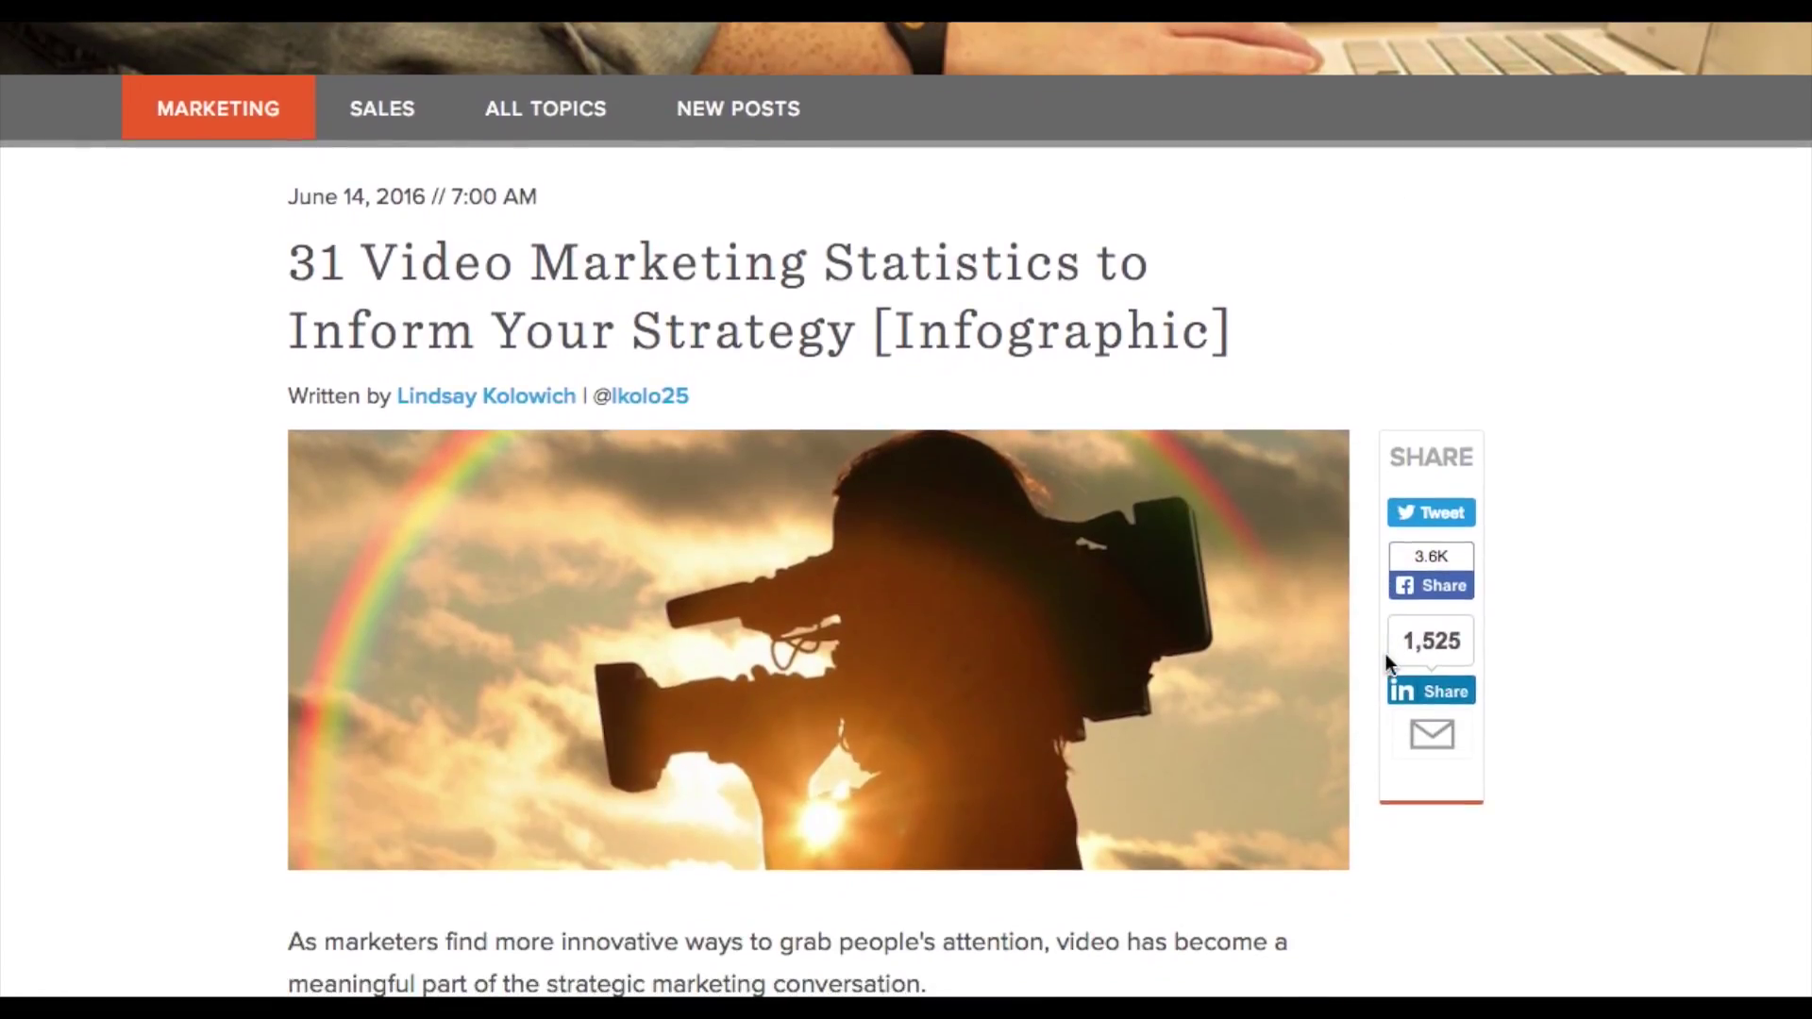
scroll(1386, 654, down, 5)
scroll(1385, 654, down, 3)
scroll(1386, 654, down, 2)
scroll(1387, 664, down, 3)
scroll(1386, 664, down, 2)
scroll(1386, 665, down, 2)
scroll(1386, 664, down, 1)
scroll(1387, 663, down, 1)
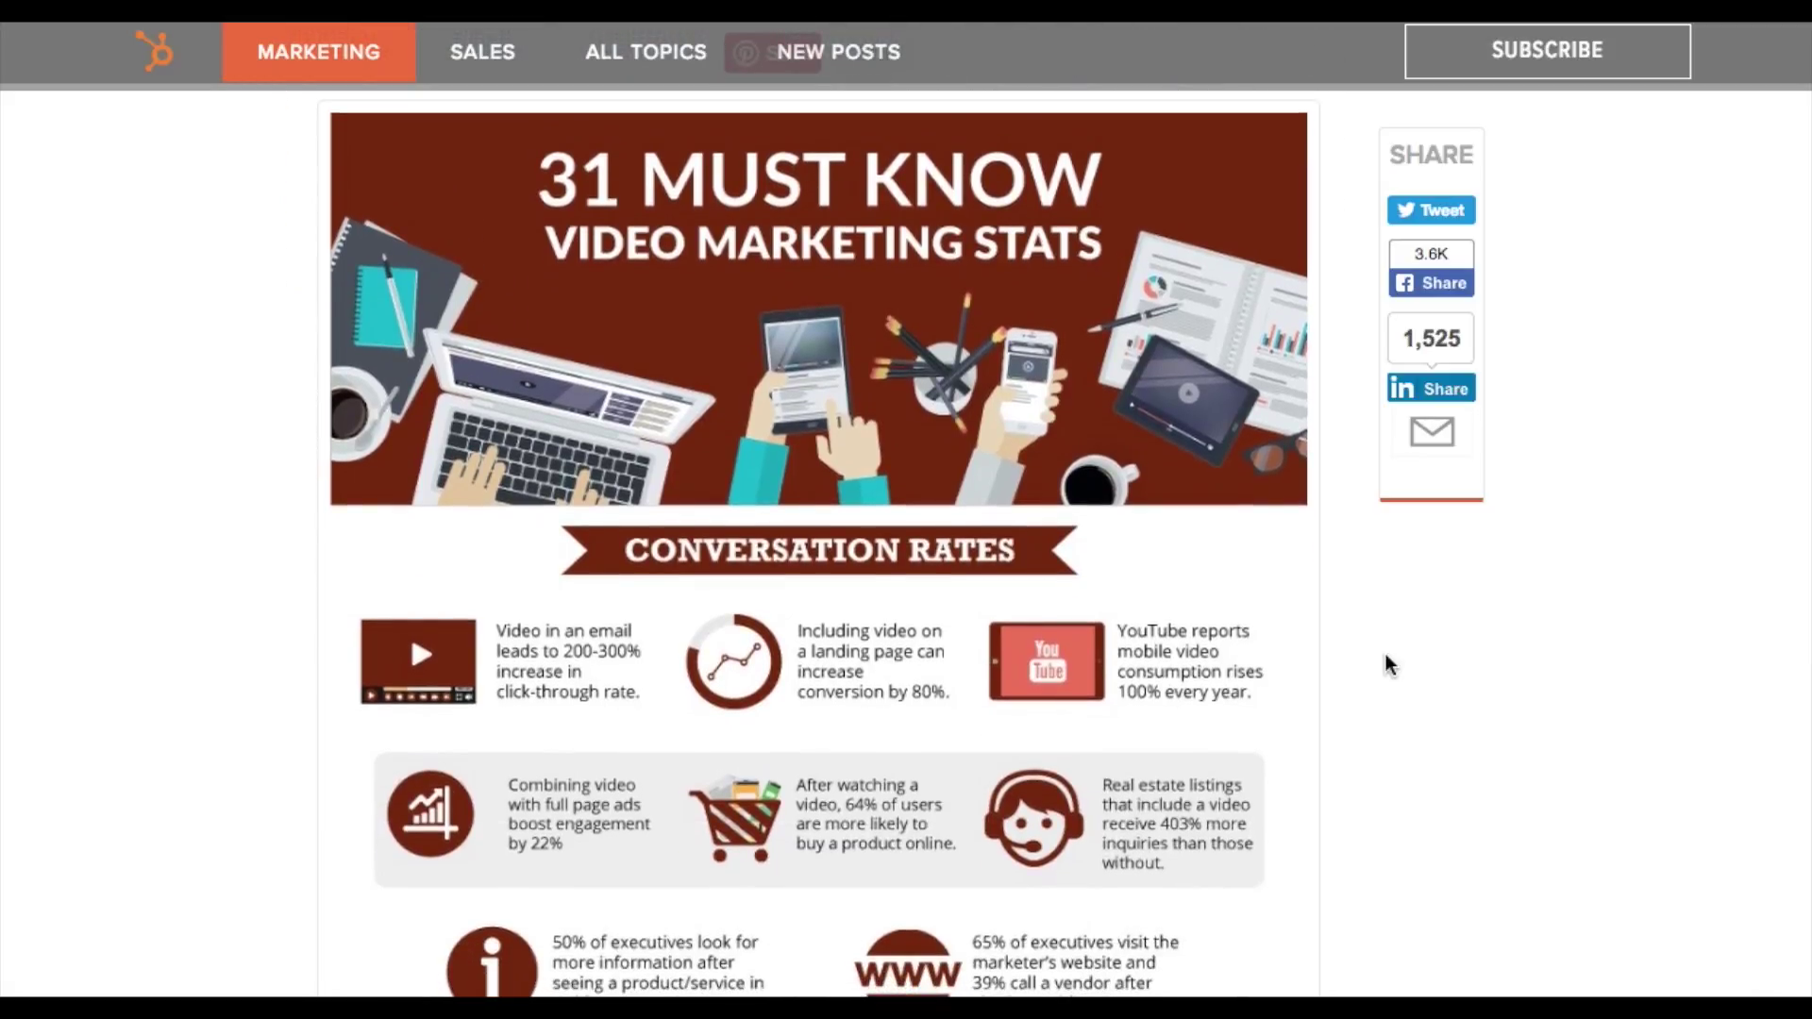
scroll(1387, 664, down, 1)
scroll(1385, 665, down, 4)
scroll(1385, 664, down, 2)
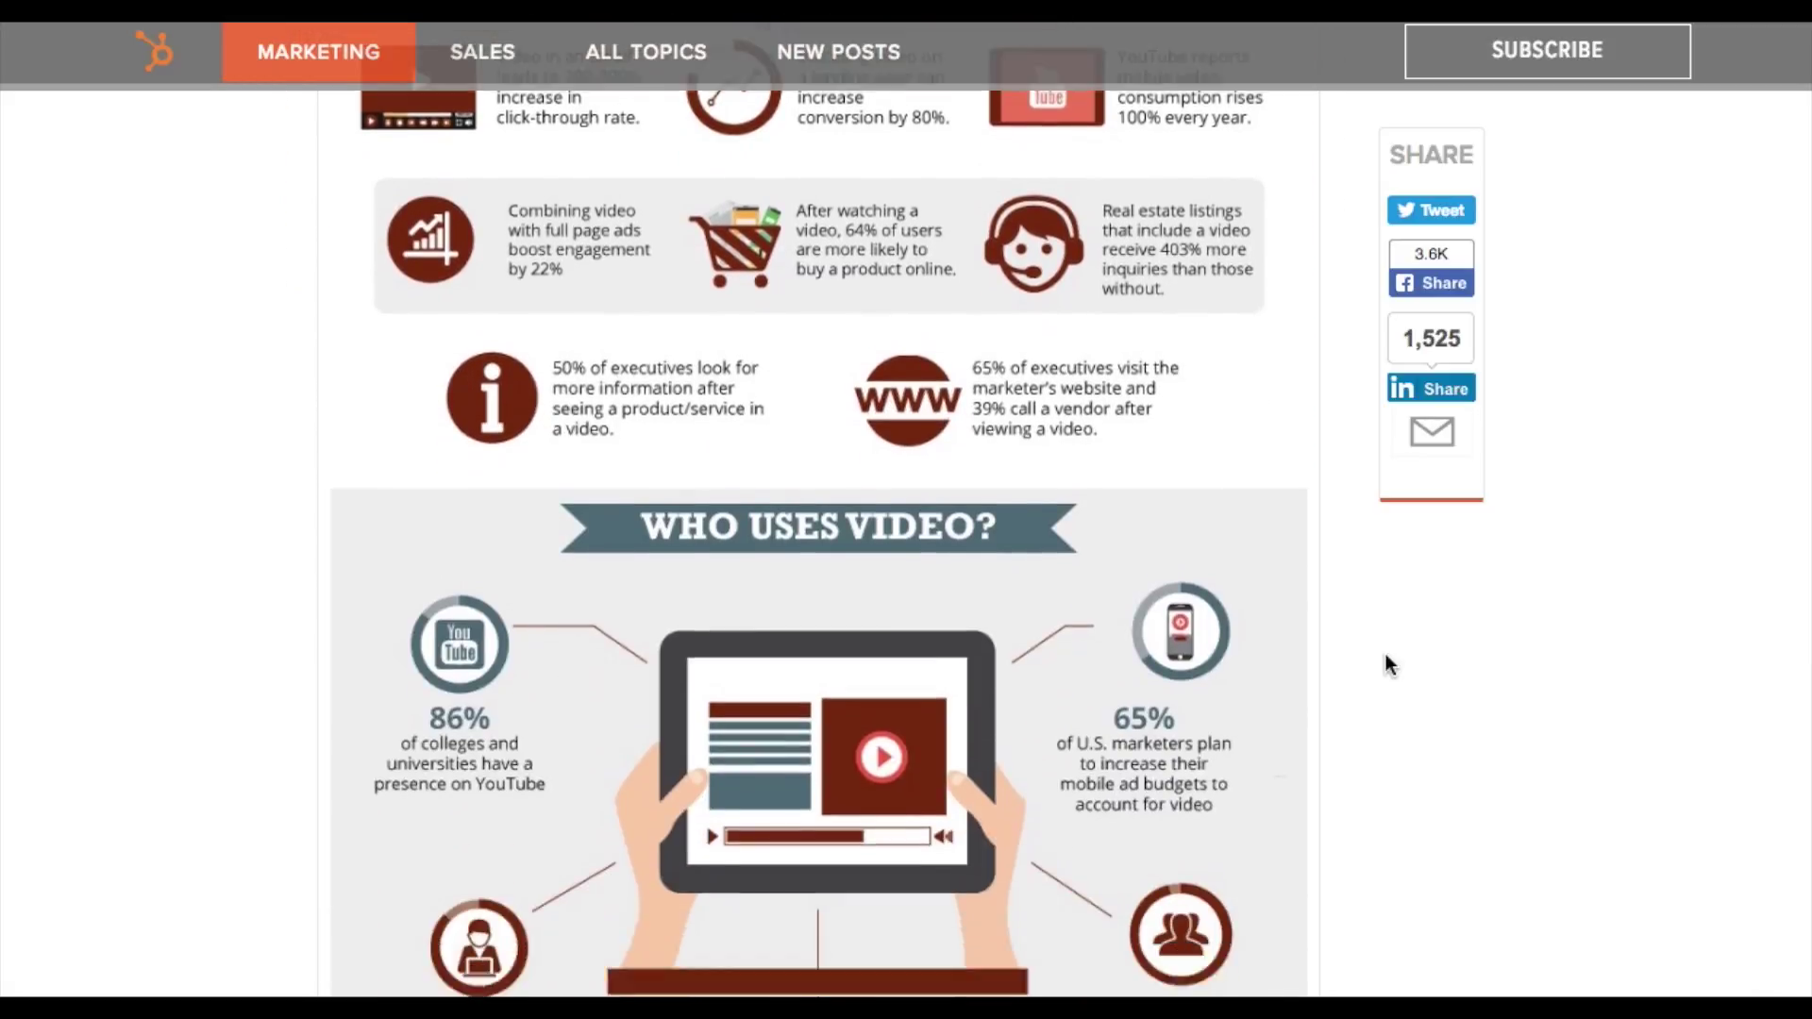
scroll(1387, 664, down, 1)
scroll(1386, 664, down, 3)
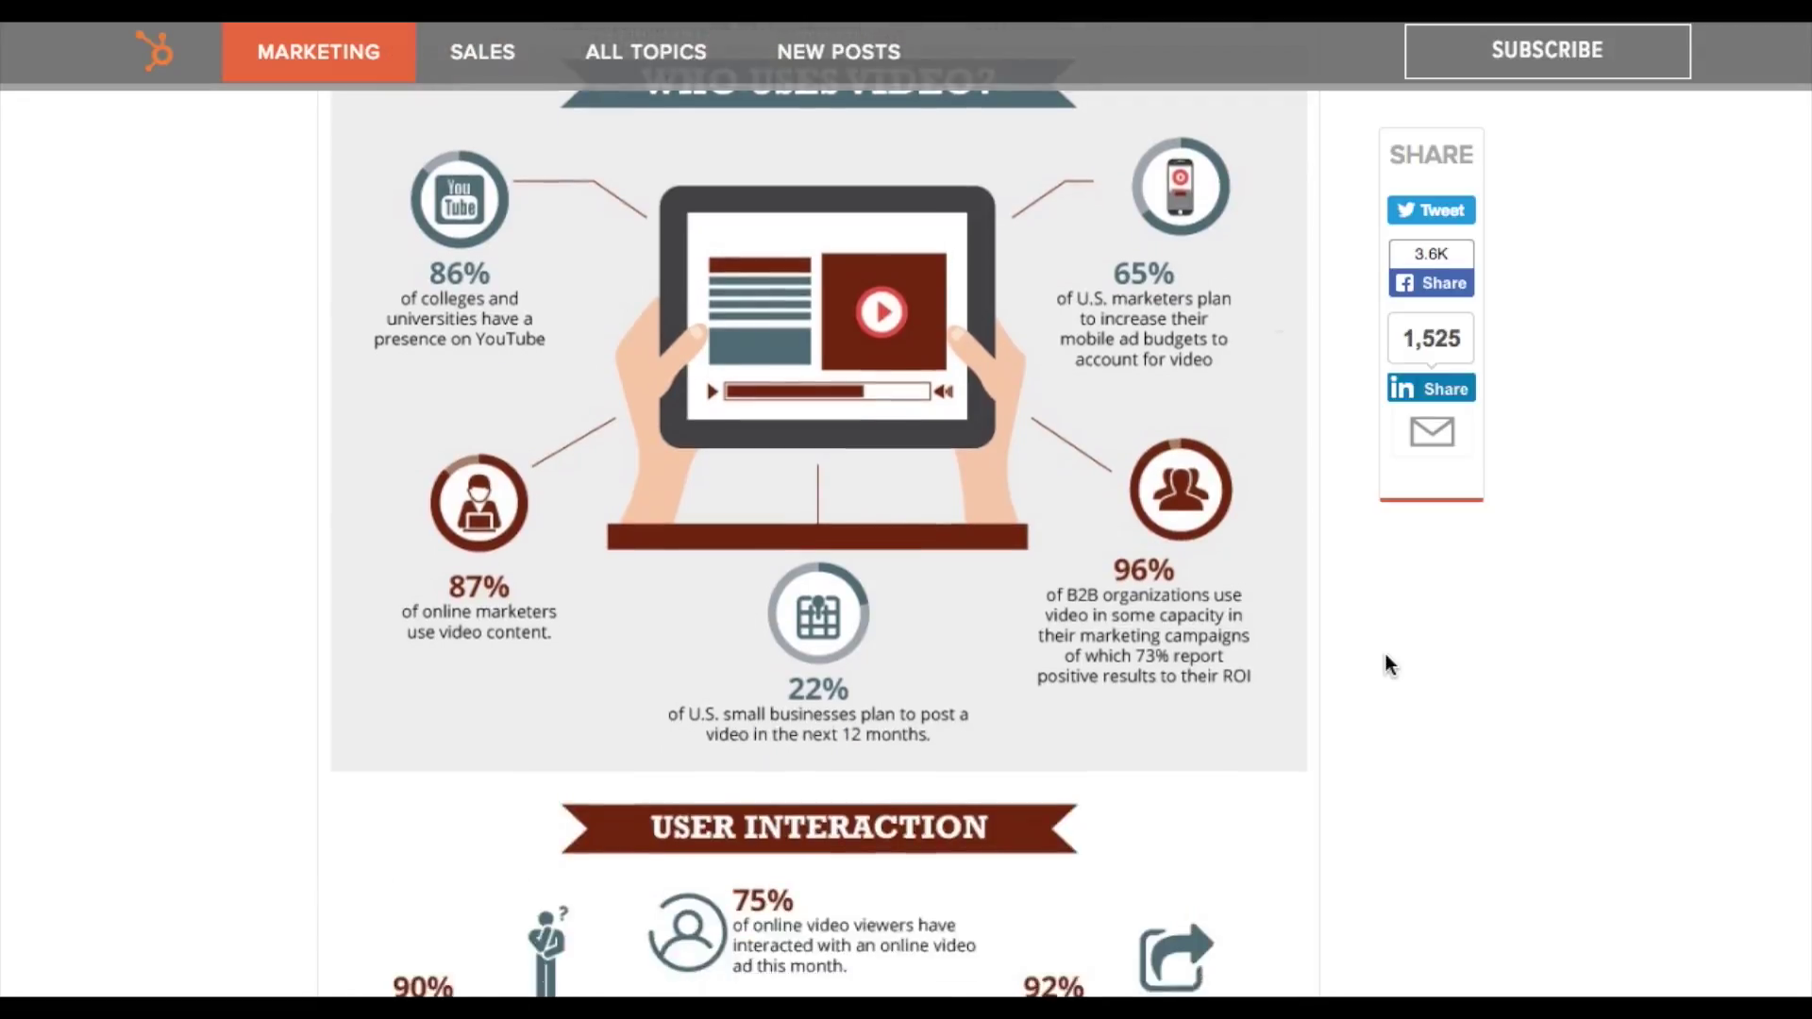